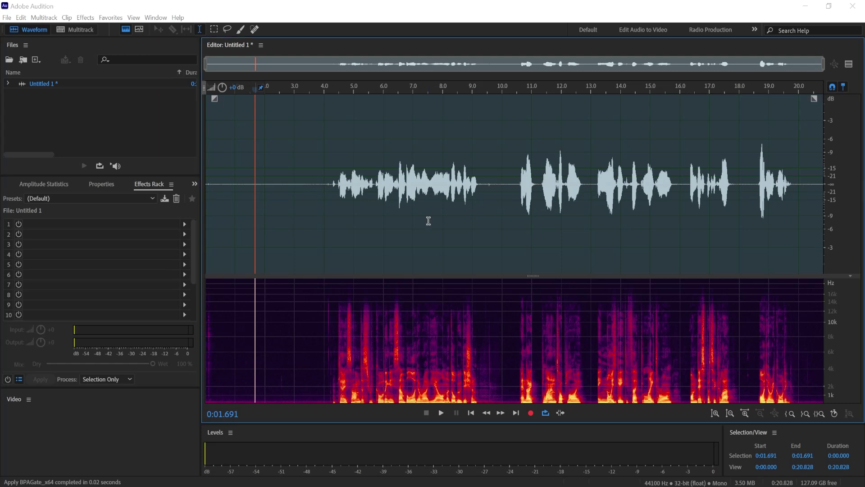
Select the quiet stretch before the speech, from about 0.7 s to 3.7 s, and play it back to hear the background noise.
{"action": "left_click", "coordinate": [309, 364]}
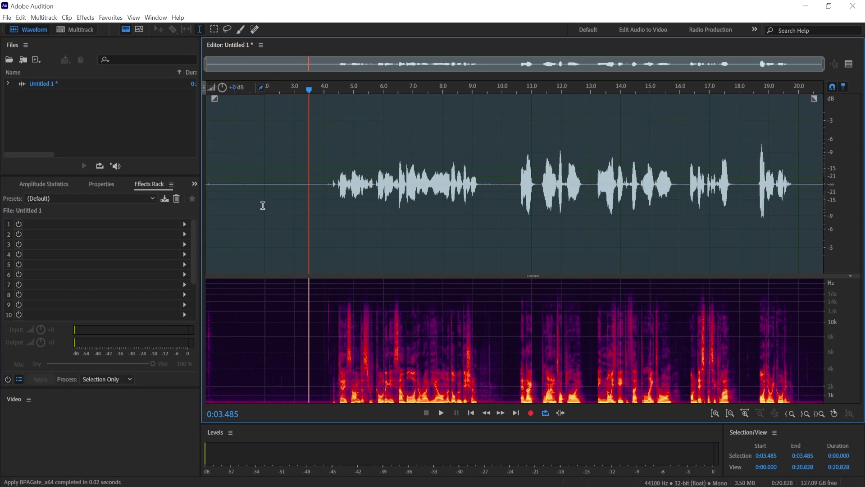
{"action": "left_click", "coordinate": [245, 201]}
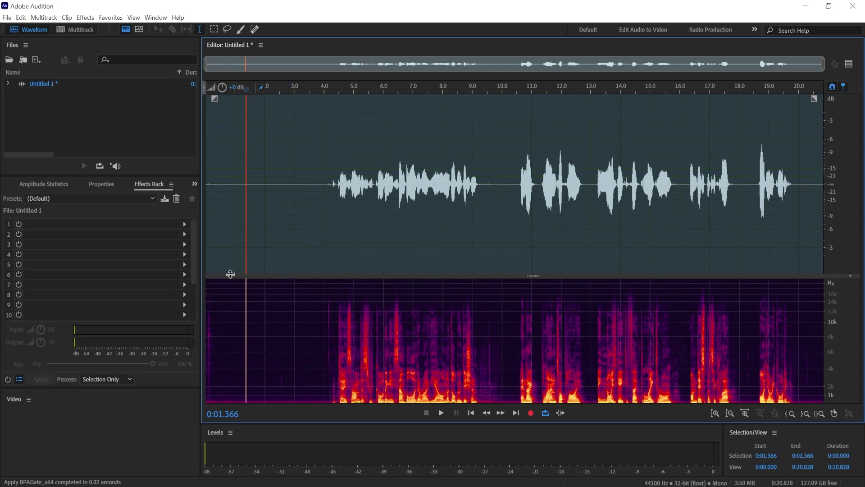
{"action": "left_click_drag", "start_coordinate": [226, 291], "coordinate": [316, 337]}
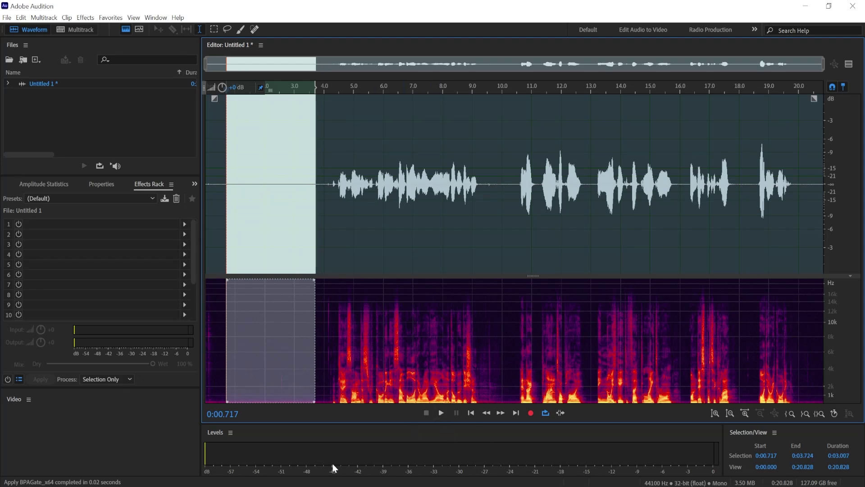
{"action": "left_click", "coordinate": [441, 412]}
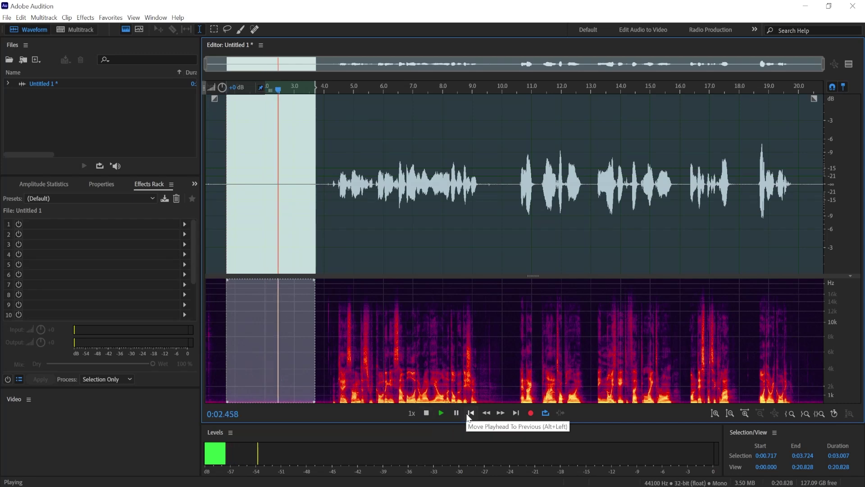
{"action": "left_click", "coordinate": [427, 413]}
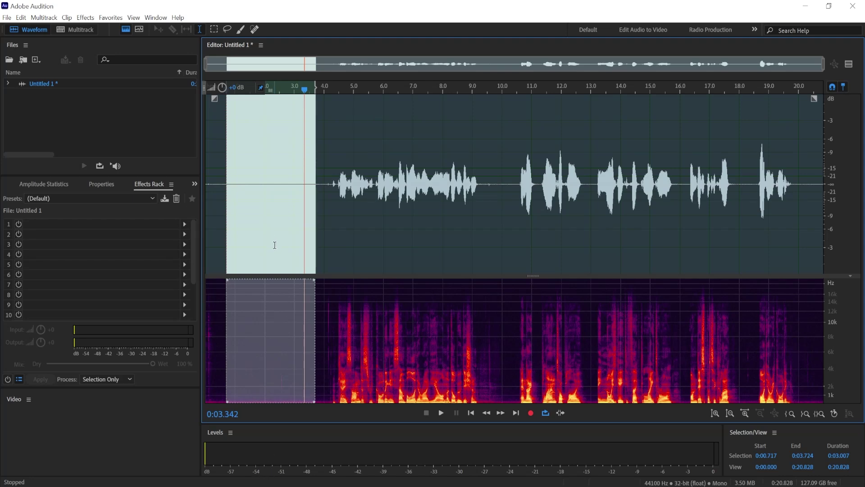
{"action": "left_click", "coordinate": [330, 210]}
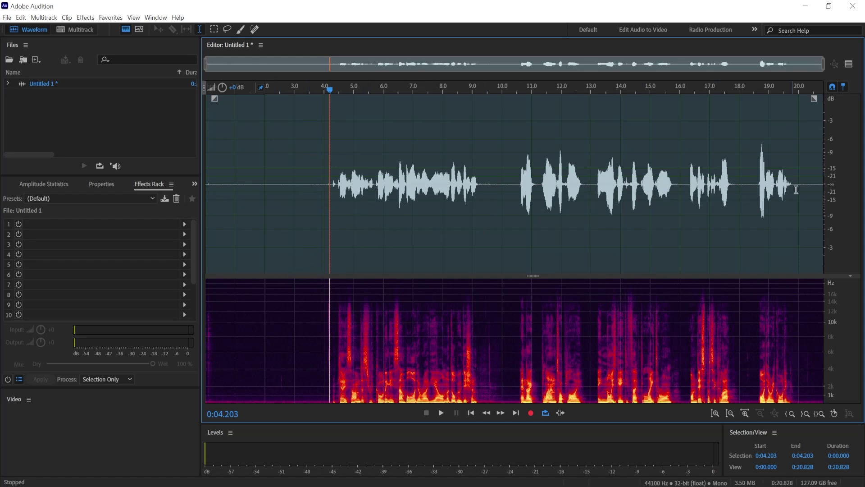
Try to record extra audio starting from the very end of the file, and undo the take.
{"action": "left_click", "coordinate": [818, 177]}
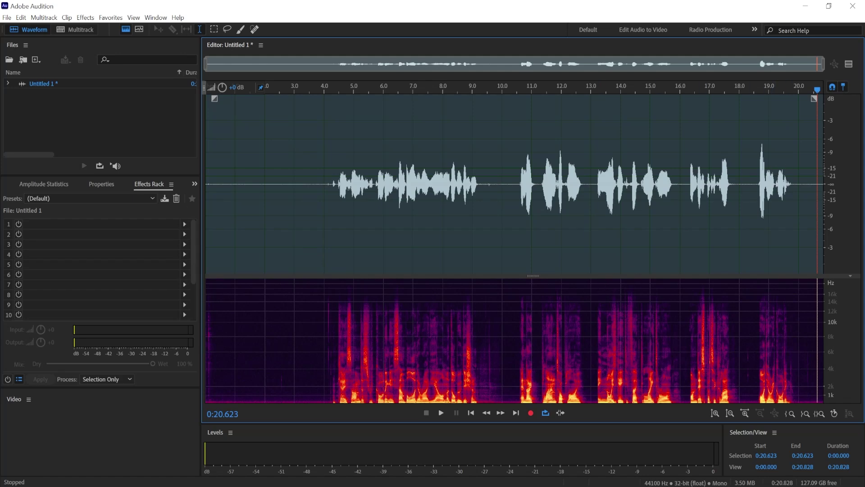
{"action": "left_click", "coordinate": [816, 180]}
{"action": "left_click", "coordinate": [819, 179]}
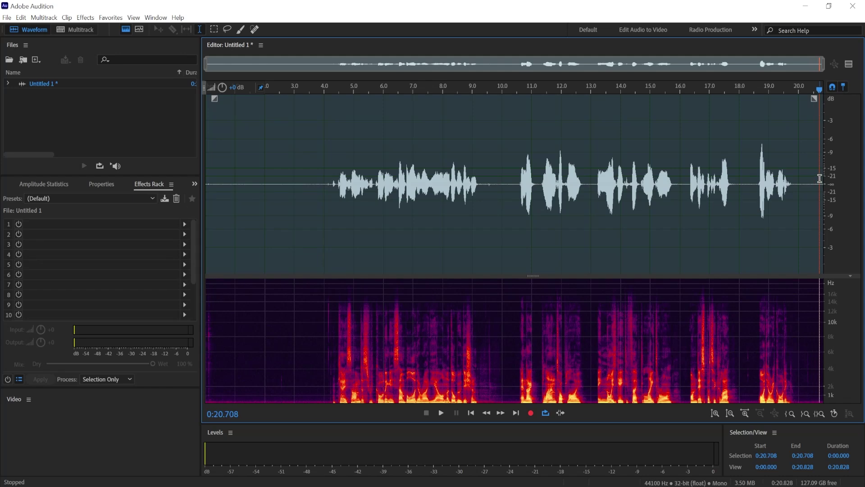
{"action": "left_click", "coordinate": [823, 131]}
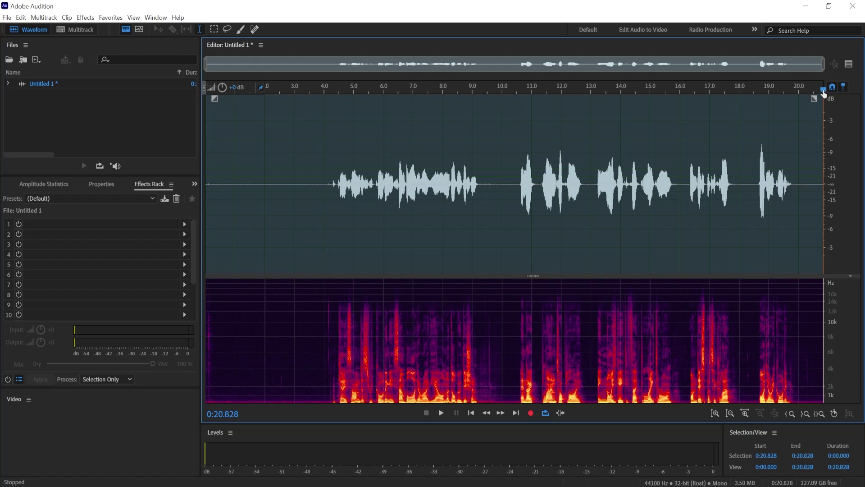
{"action": "left_click", "coordinate": [531, 413]}
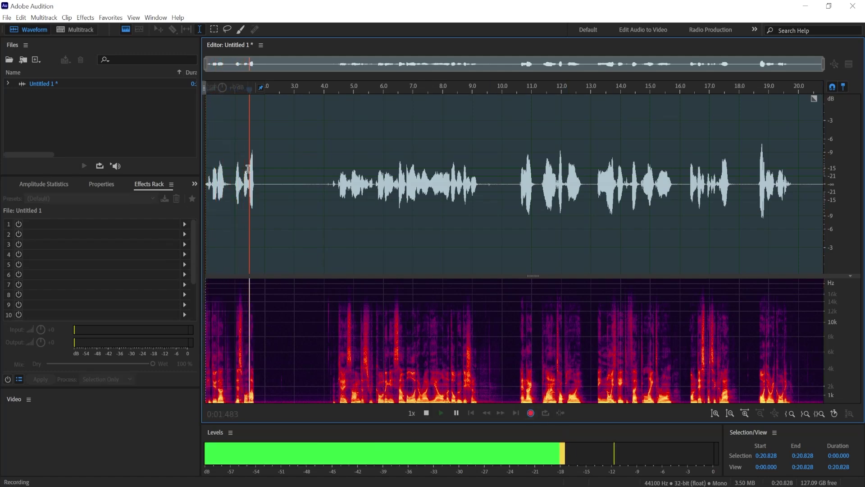
{"action": "left_click", "coordinate": [426, 413]}
{"action": "key", "text": "ctrl+z"}
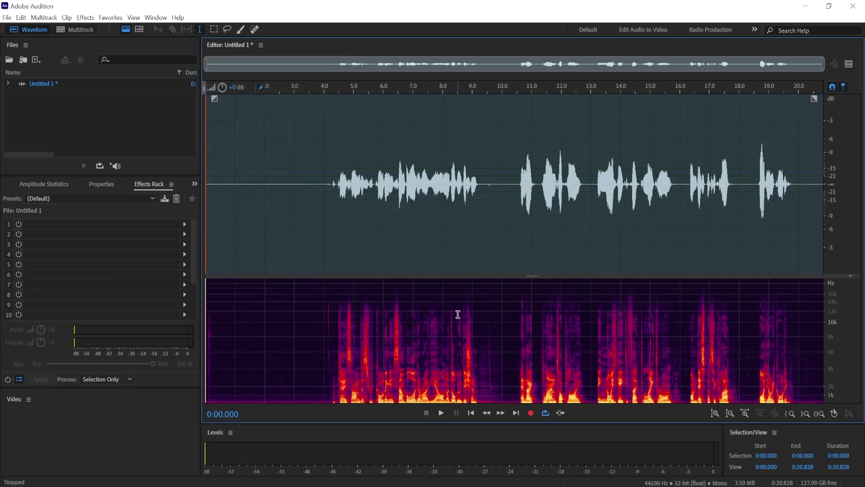
Record a short room-noise sample starting at about 20.6 s, select around its opening blip, and undo the recording.
{"action": "left_click", "coordinate": [816, 187]}
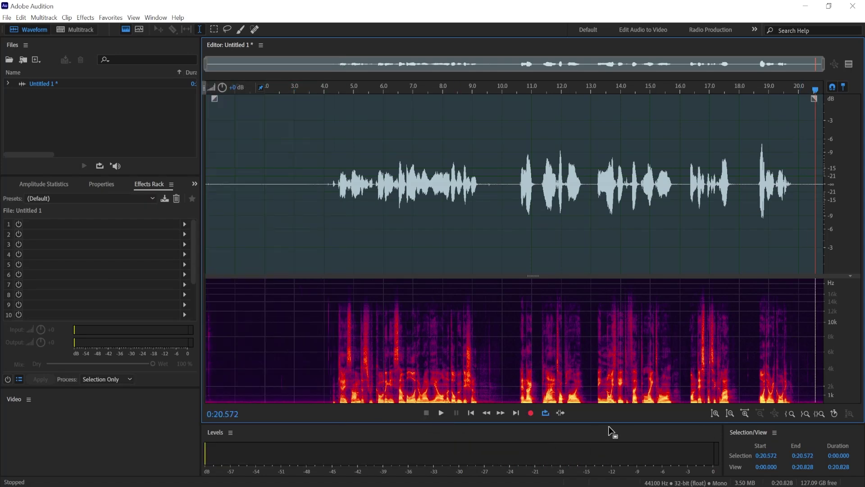
{"action": "left_click", "coordinate": [531, 415]}
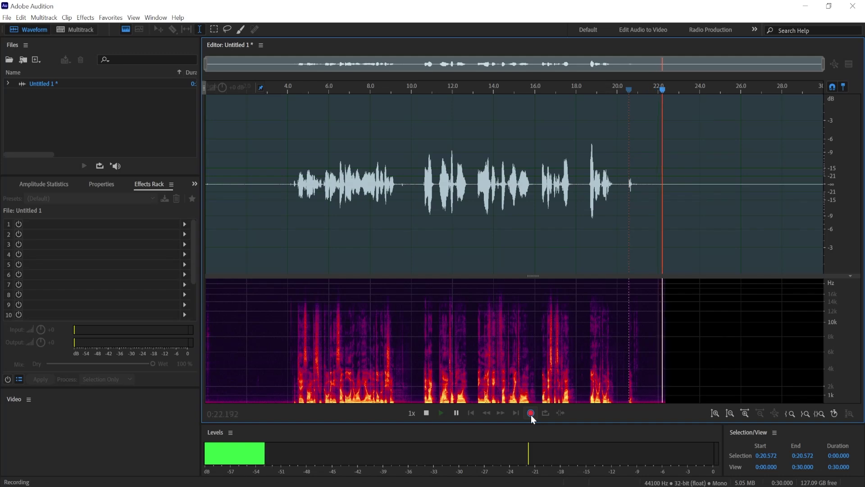
{"action": "left_click", "coordinate": [426, 413]}
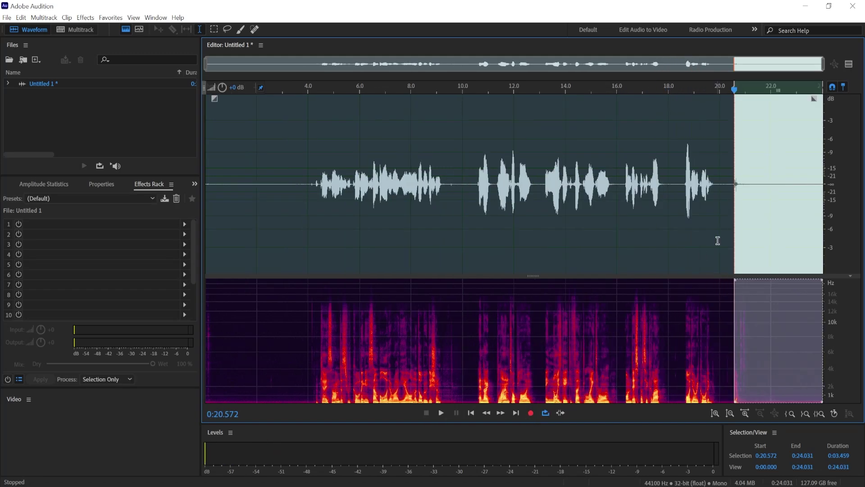
{"action": "left_click", "coordinate": [777, 187]}
{"action": "left_click", "coordinate": [735, 165]}
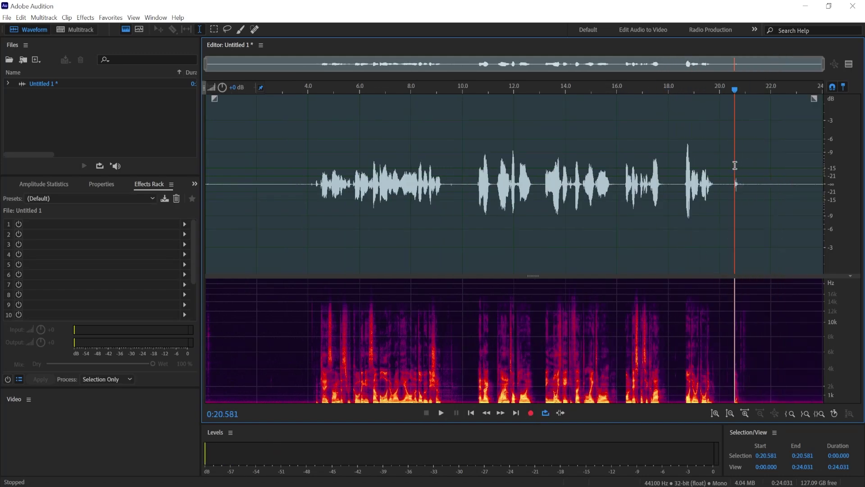
{"action": "left_click_drag", "start_coordinate": [734, 166], "coordinate": [752, 165]}
{"action": "left_click", "coordinate": [724, 161]}
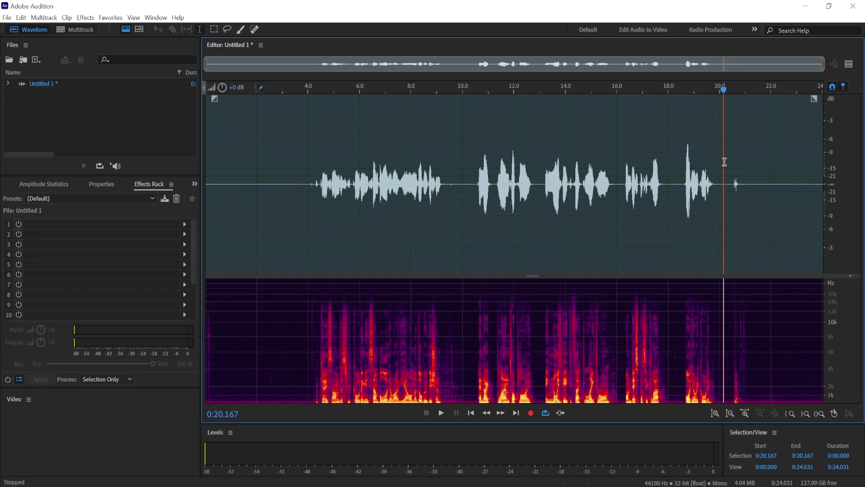
{"action": "key", "text": "ctrl+z"}
Apply the Dynamics effect to the entire recording with only AutoGate enabled, using a -48 dB threshold.
{"action": "left_click", "coordinate": [318, 203]}
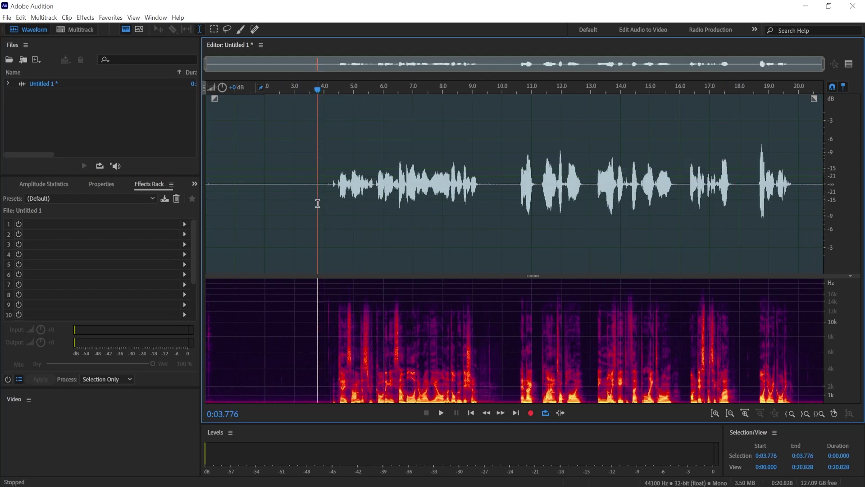
{"action": "key", "text": "ctrl+a"}
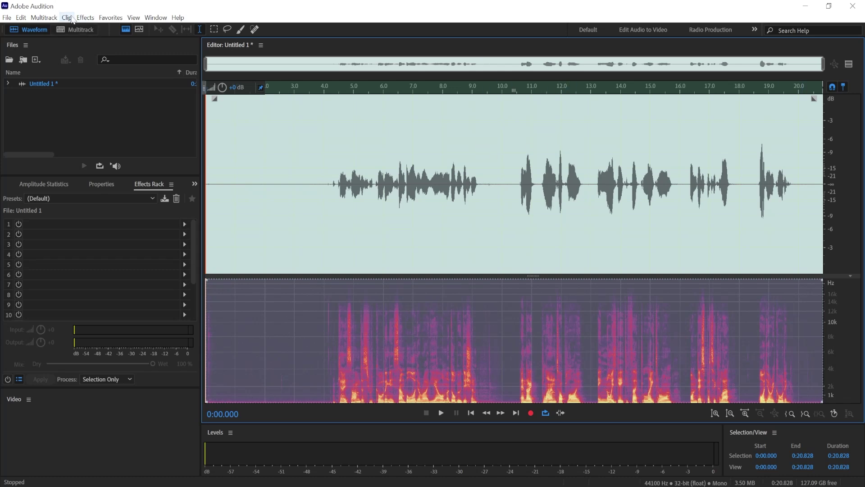
{"action": "left_click", "coordinate": [85, 17]}
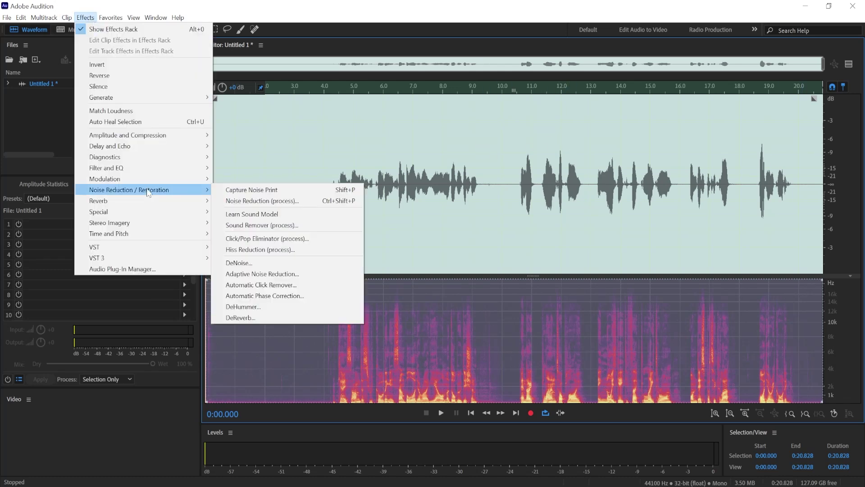
{"action": "mouse_move", "coordinate": [156, 139]}
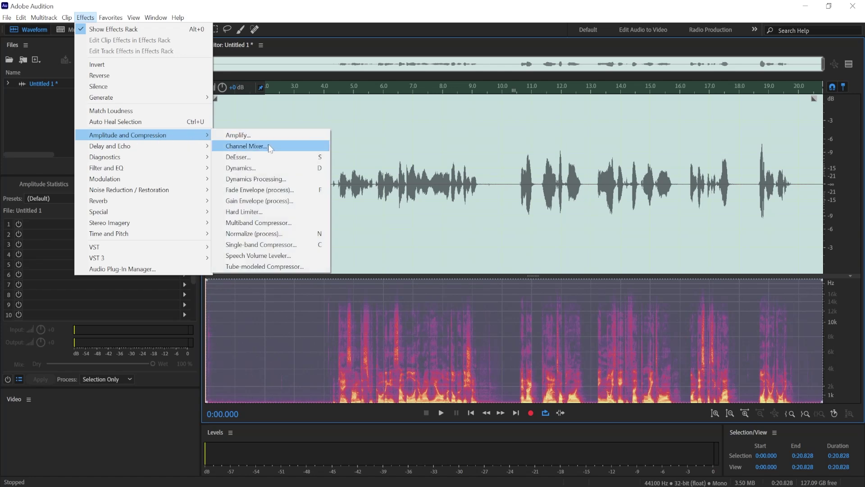
{"action": "left_click", "coordinate": [271, 168]}
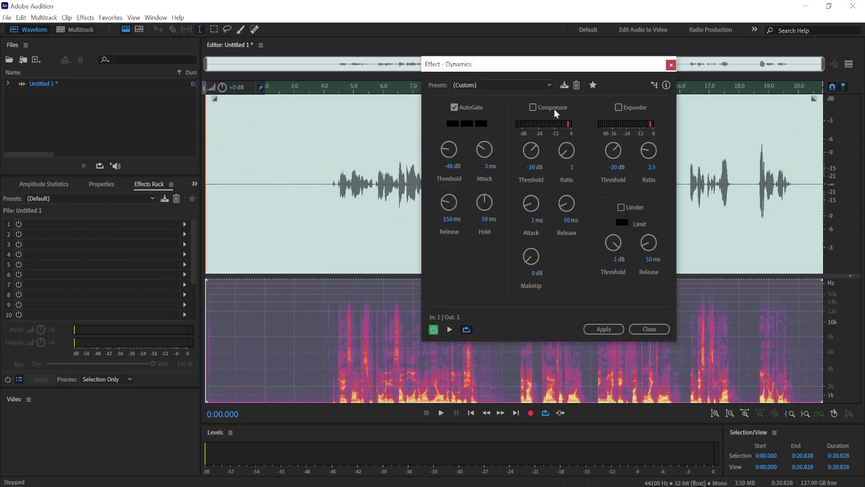
{"action": "left_click_drag", "start_coordinate": [491, 69], "coordinate": [462, 102]}
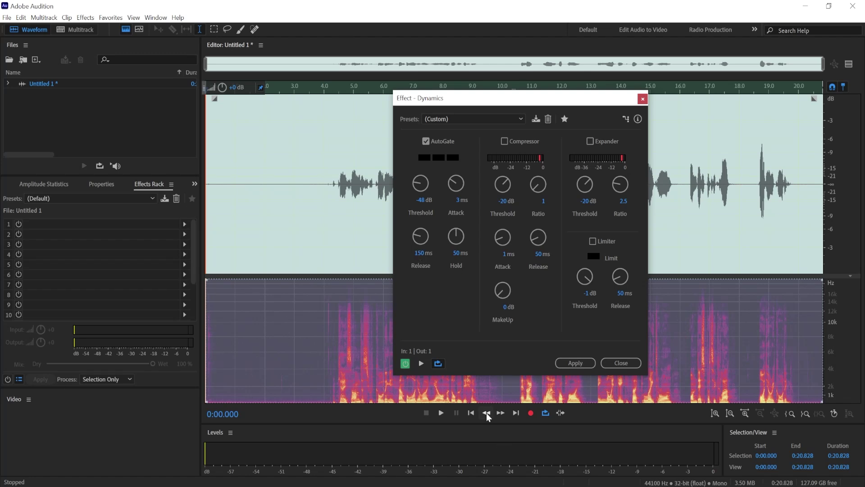
{"action": "left_click", "coordinate": [573, 364]}
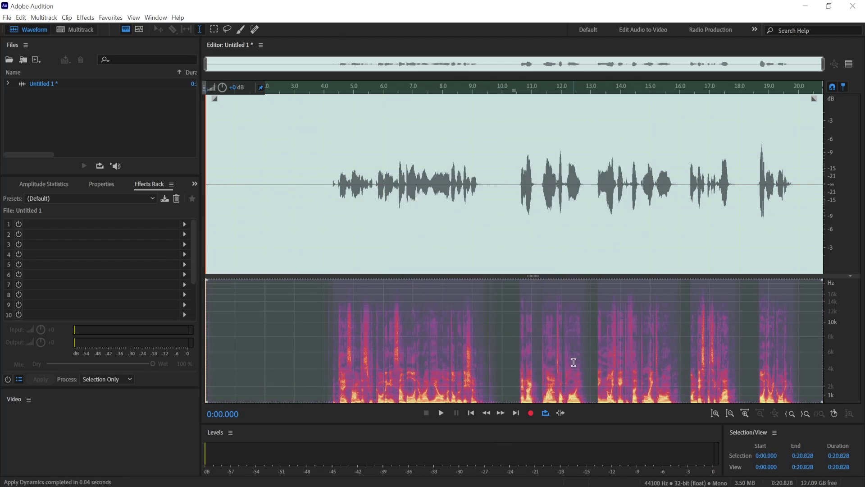
{"action": "left_click", "coordinate": [241, 325]}
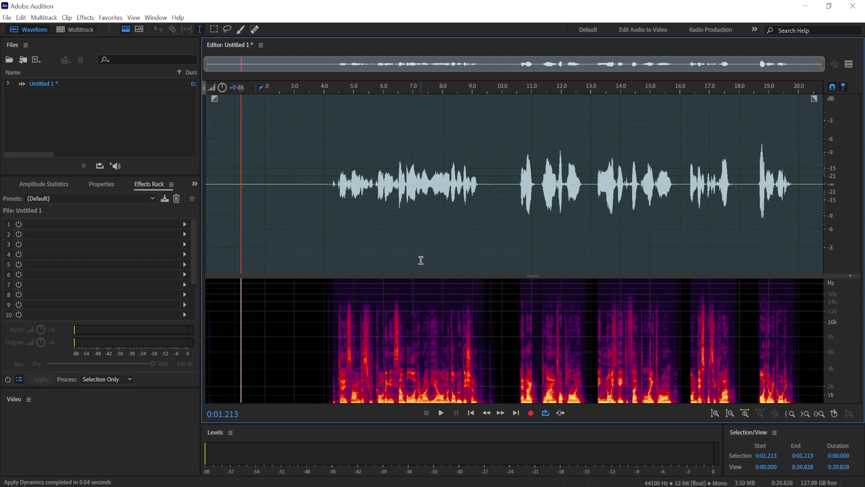
Apply the BPAGate_x64 effect with its custom settings to the entire recording, and check the gaps between phrases in the spectrogram.
{"action": "key", "text": "ctrl+a"}
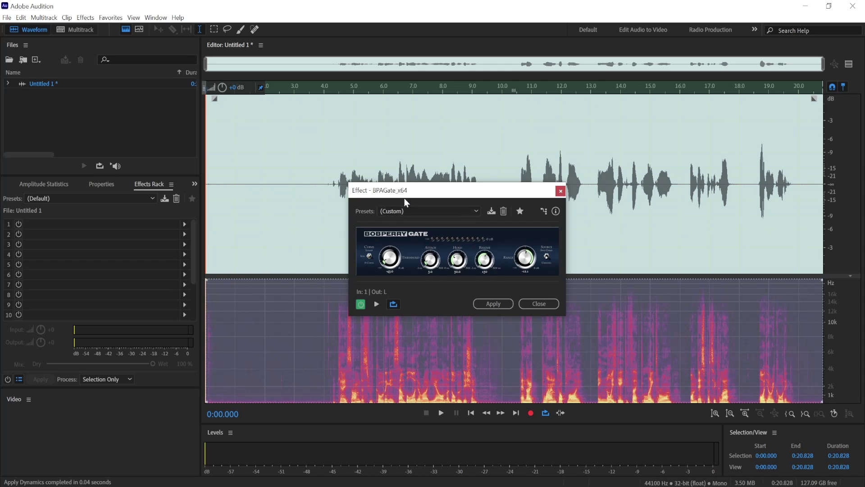
{"action": "left_click_drag", "start_coordinate": [402, 193], "coordinate": [383, 208]}
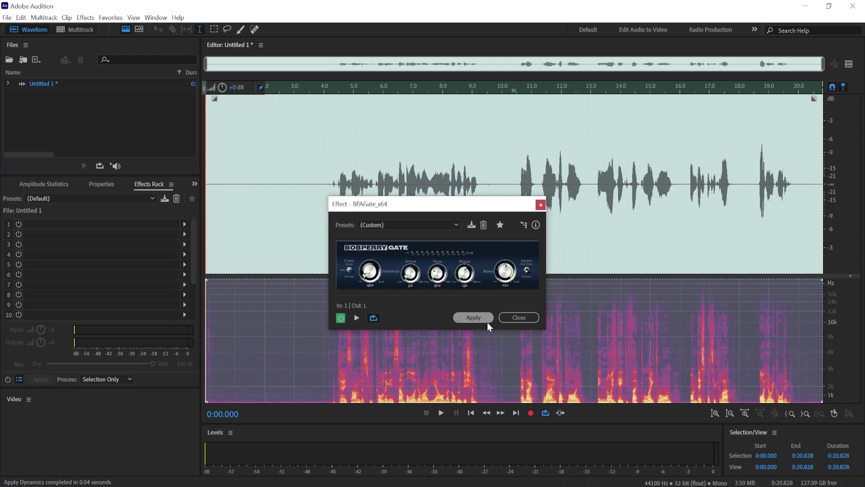
{"action": "left_click", "coordinate": [472, 318]}
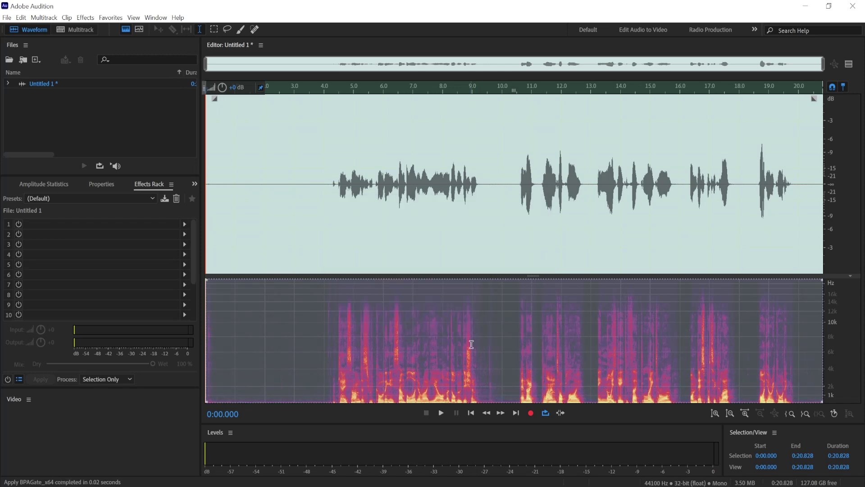
{"action": "left_click", "coordinate": [318, 338]}
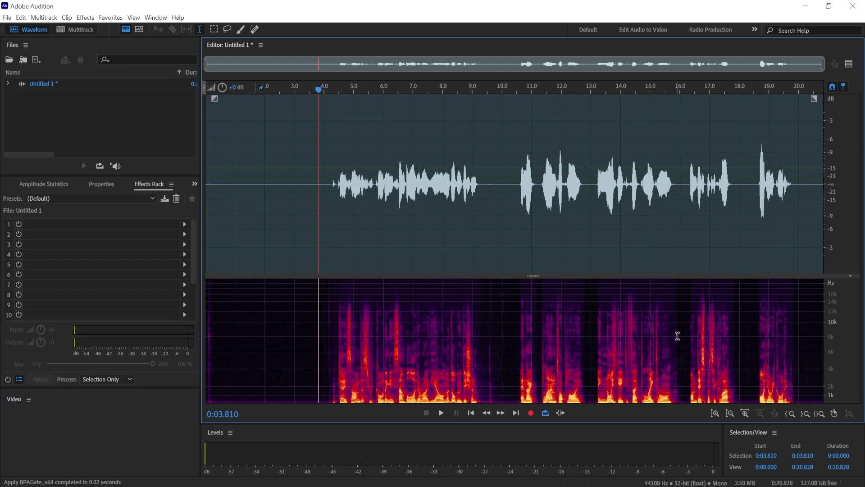
{"action": "left_click", "coordinate": [214, 321]}
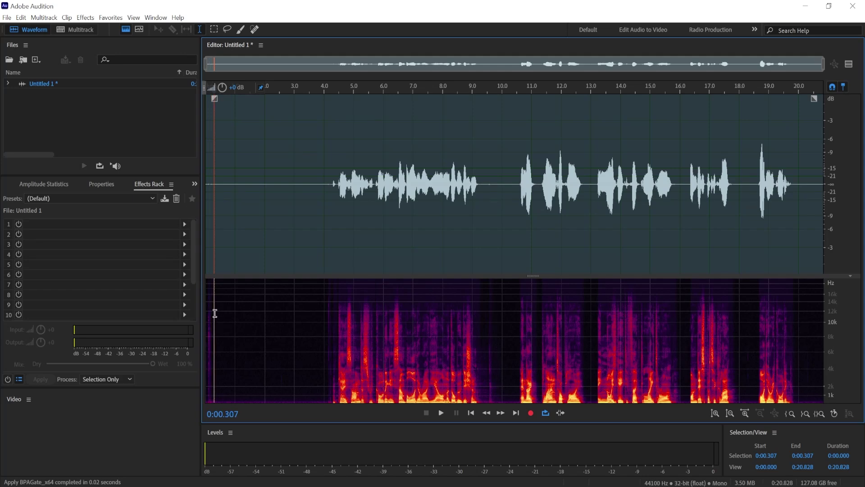